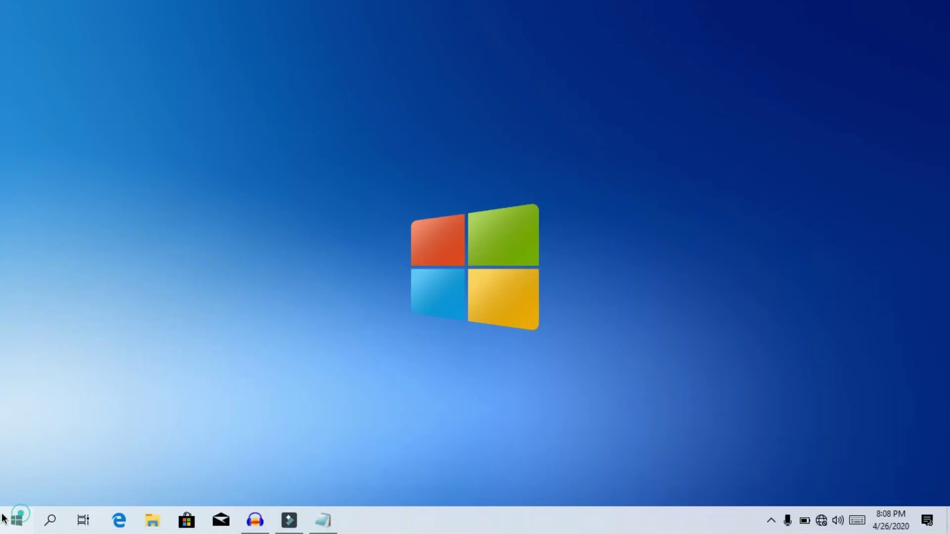
# Search Windows for "ta" and open Task Scheduler from the results.
pyautogui.click(6, 519)
pyautogui.click(53, 523)
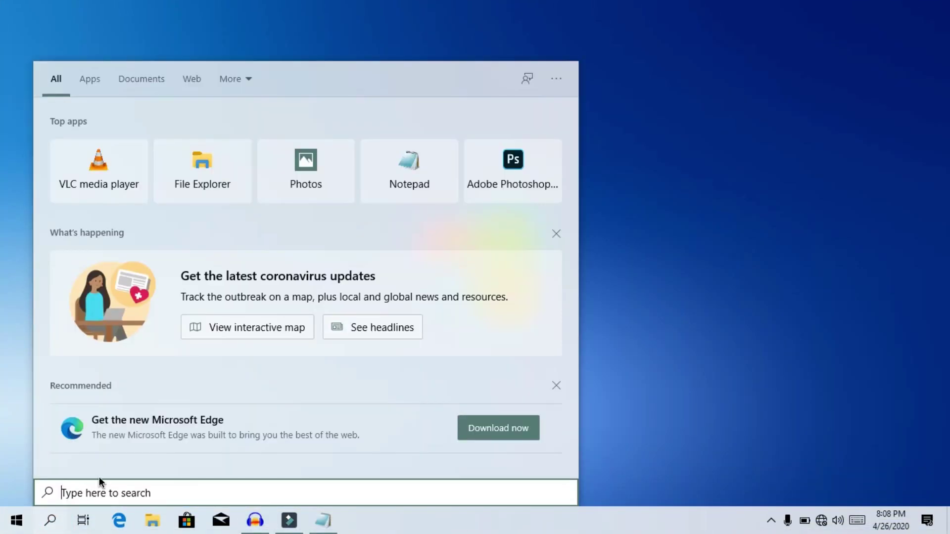
pyautogui.click(99, 478)
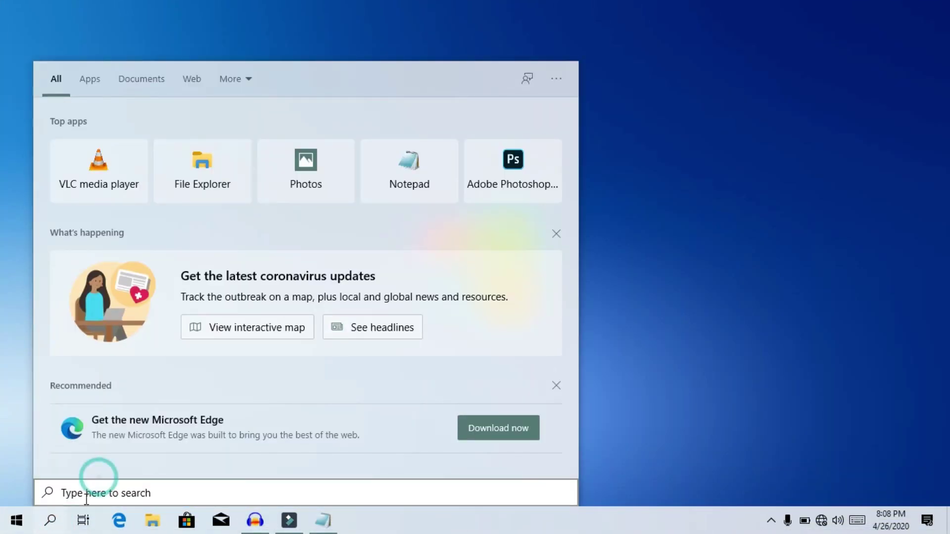
pyautogui.rightClick(86, 494)
pyautogui.click(98, 467)
pyautogui.write('t')
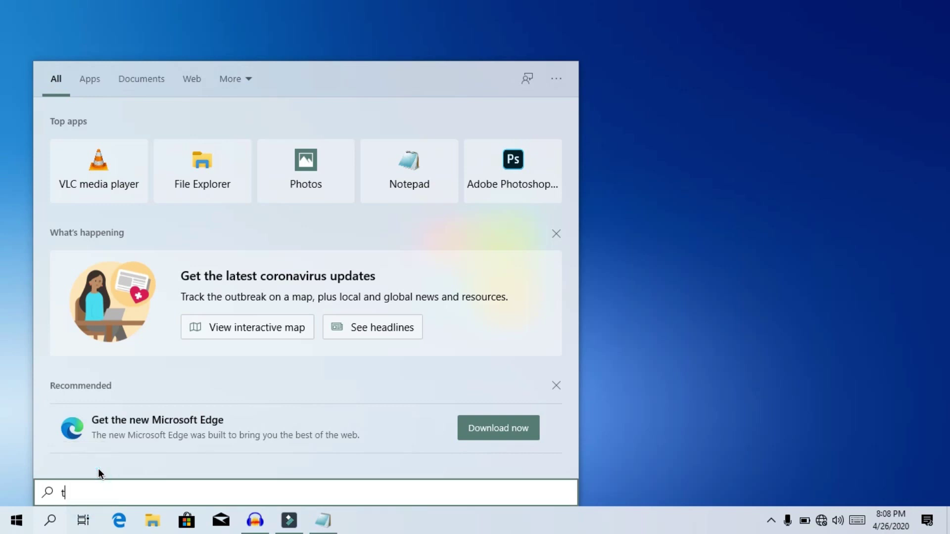
pyautogui.write('a')
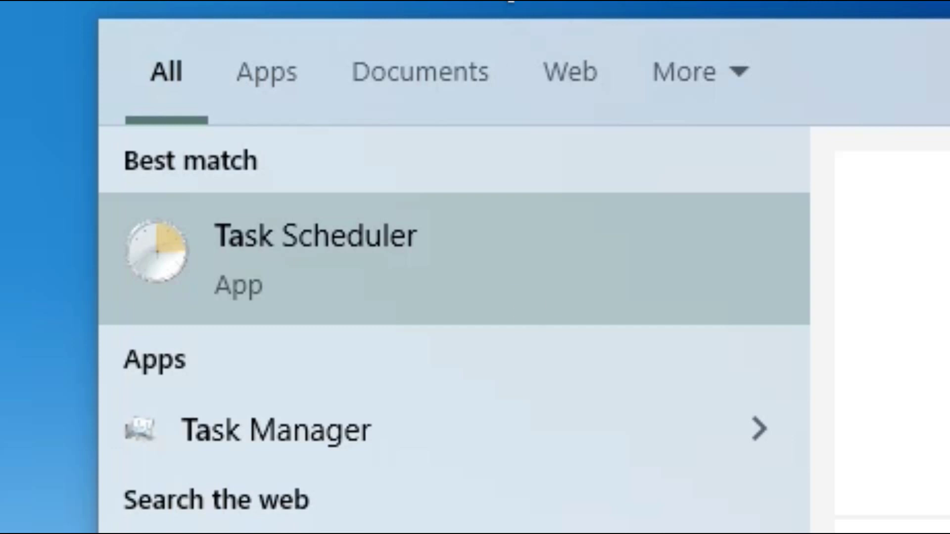
pyautogui.click(354, 272)
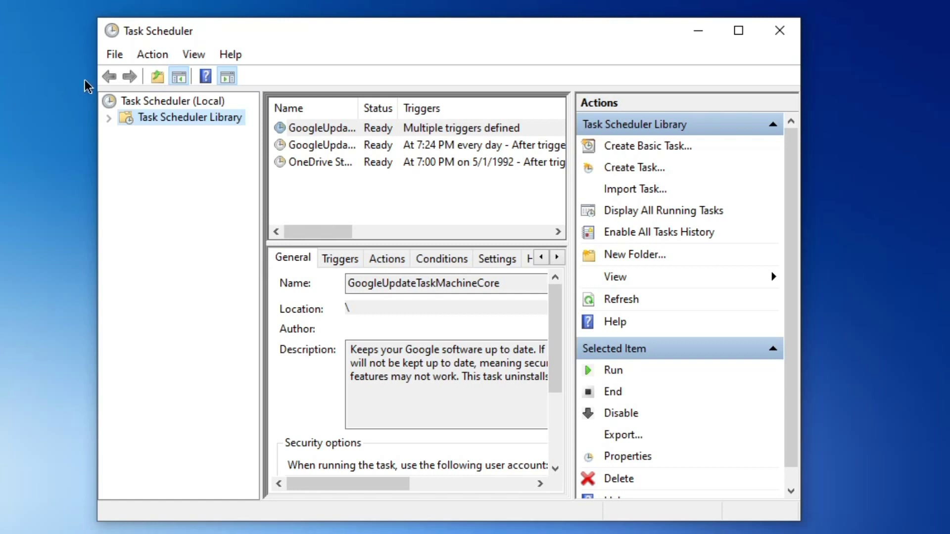
# Start a new basic task and name it "shutdown", copying the word from the open Notepad document.
pyautogui.click(152, 56)
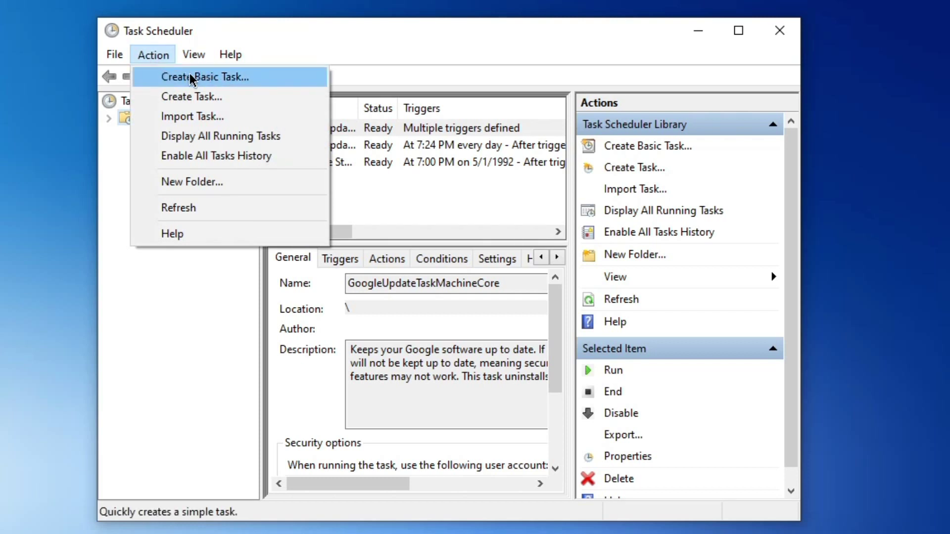
pyautogui.click(254, 76)
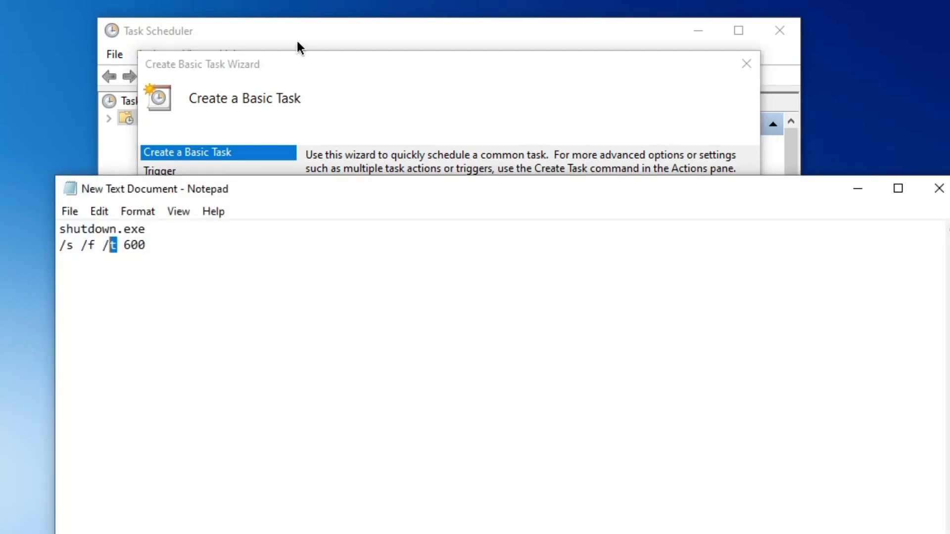
pyautogui.moveTo(117, 229); pyautogui.dragTo(65, 219)
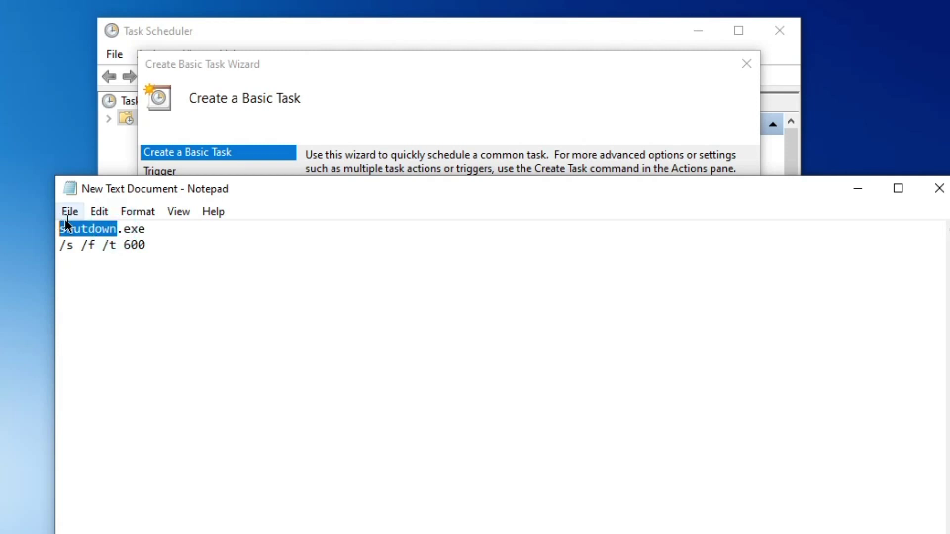
pyautogui.rightClick(65, 221)
pyautogui.click(112, 276)
pyautogui.click(861, 188)
pyautogui.rightClick(484, 186)
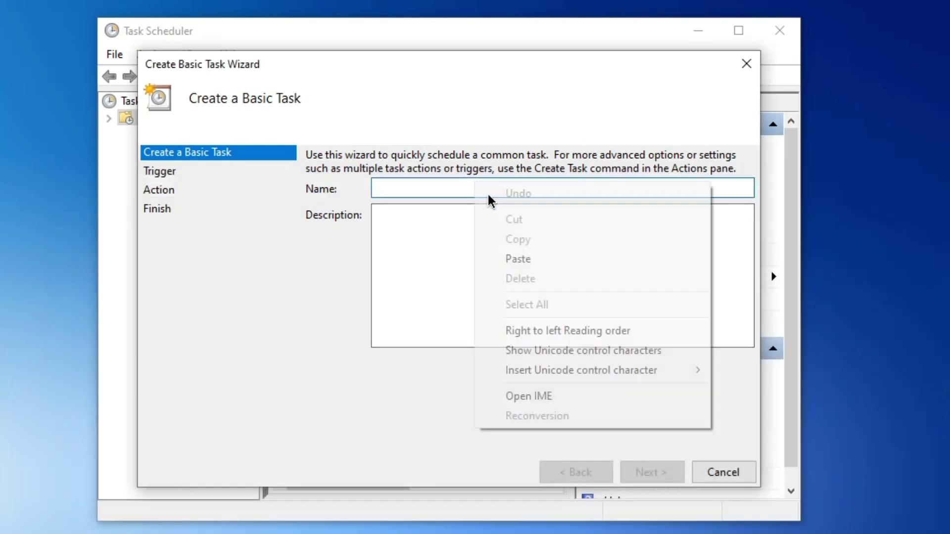
pyautogui.click(520, 258)
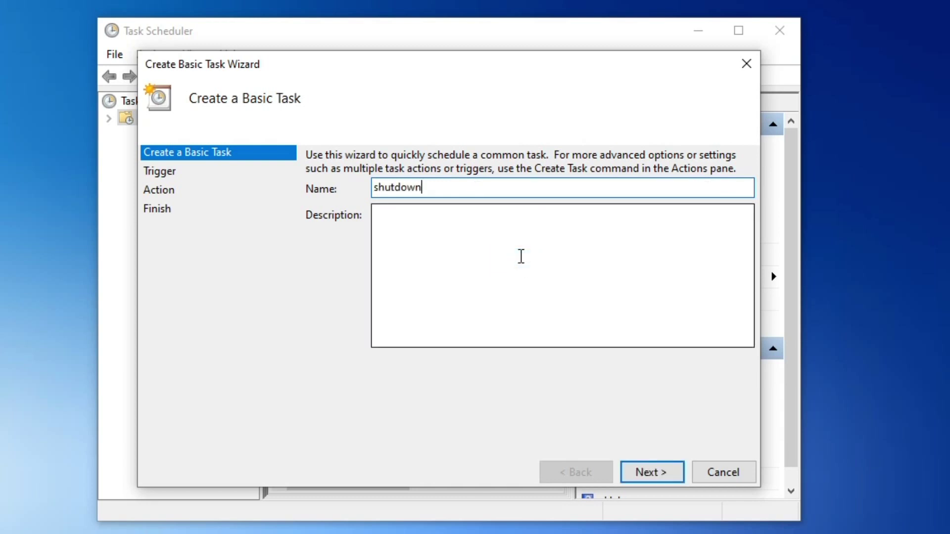
pyautogui.click(643, 470)
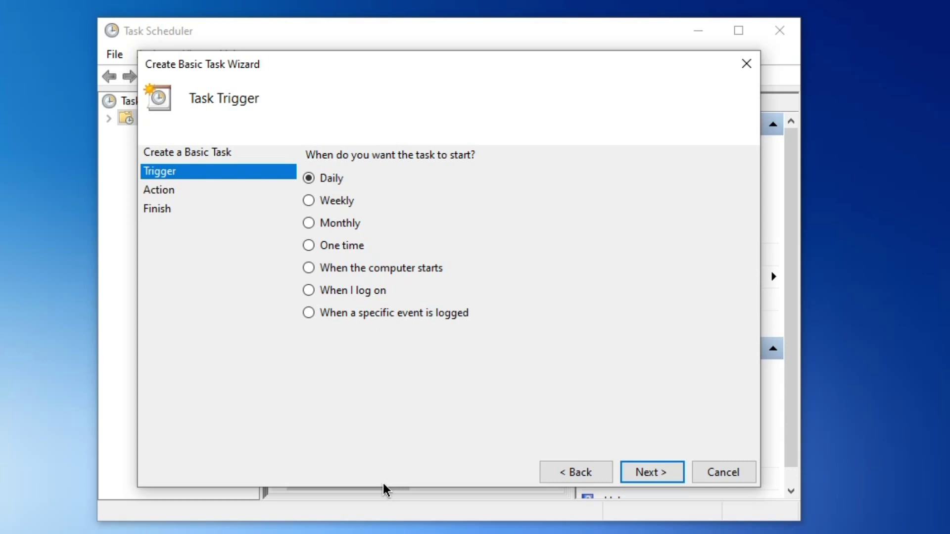
# Set the task to trigger one time, accepting 4/26/2020 at 8:11:19 PM as the start.
pyautogui.click(333, 248)
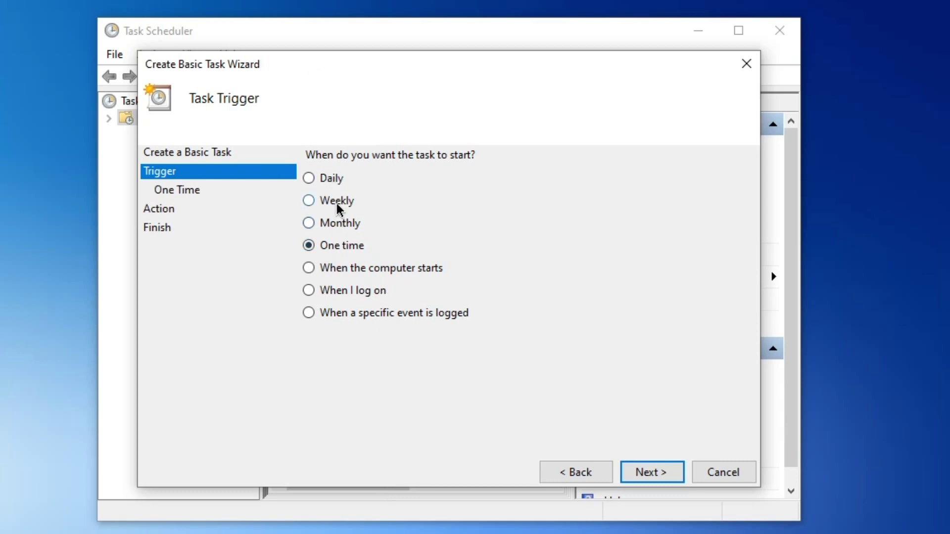
pyautogui.click(638, 473)
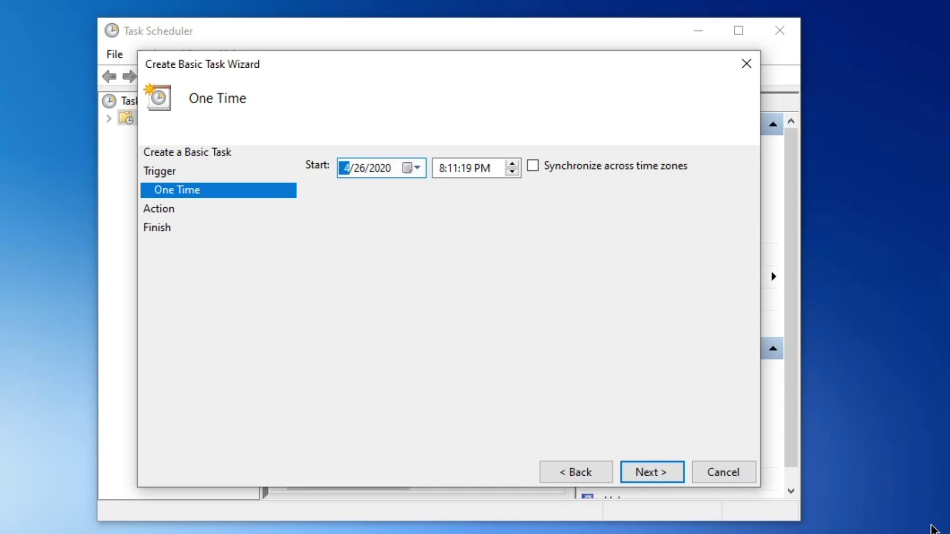
pyautogui.click(417, 169)
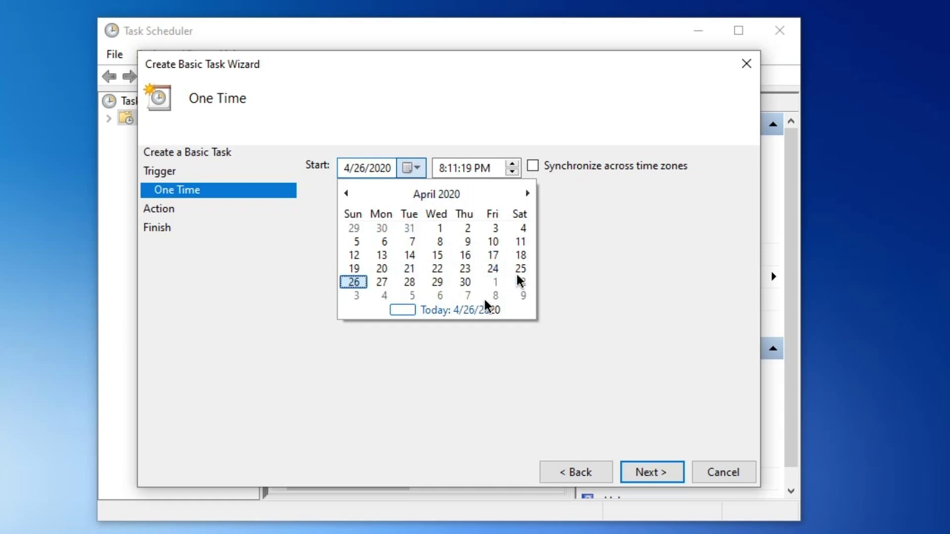
pyautogui.click(601, 234)
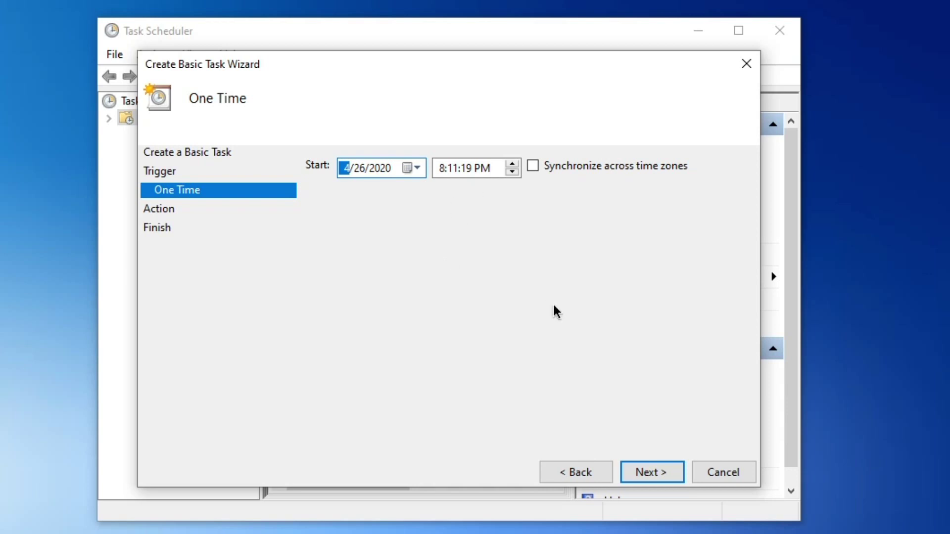
pyautogui.click(654, 475)
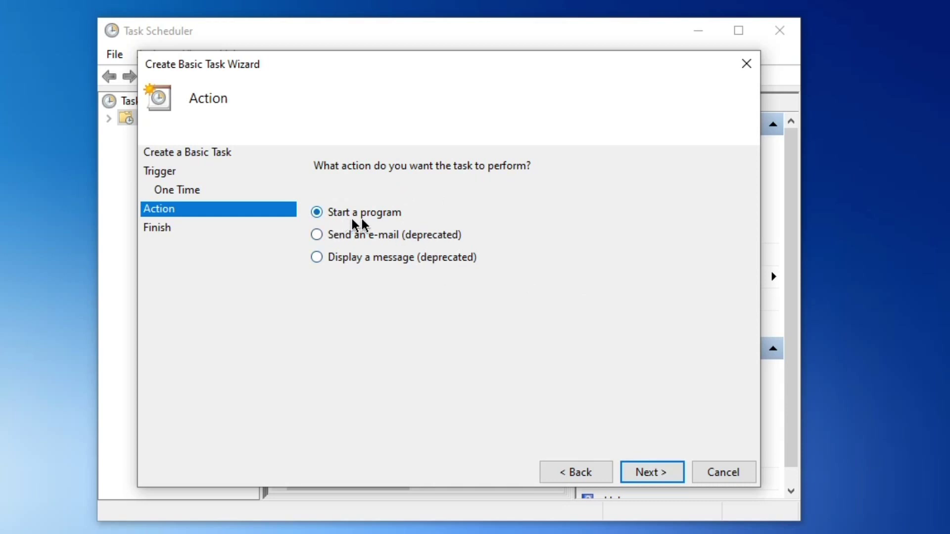
# Accept Start a program as the action and set the program to shutdown.exe, copied from the Notepad document.
pyautogui.click(642, 479)
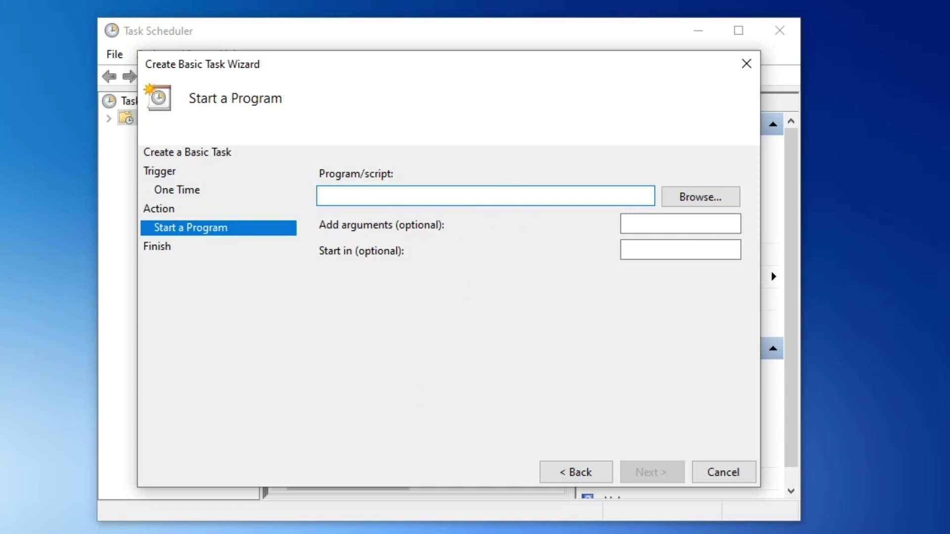
pyautogui.hotkey('alt', 'Tab')
pyautogui.click(164, 244)
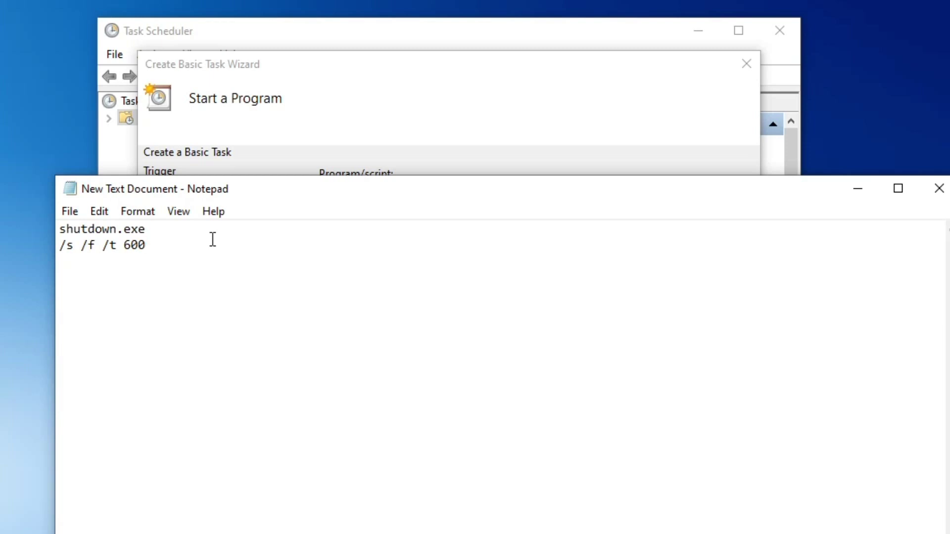
pyautogui.click(156, 236)
pyautogui.moveTo(156, 235); pyautogui.dragTo(45, 230)
pyautogui.rightClick(86, 229)
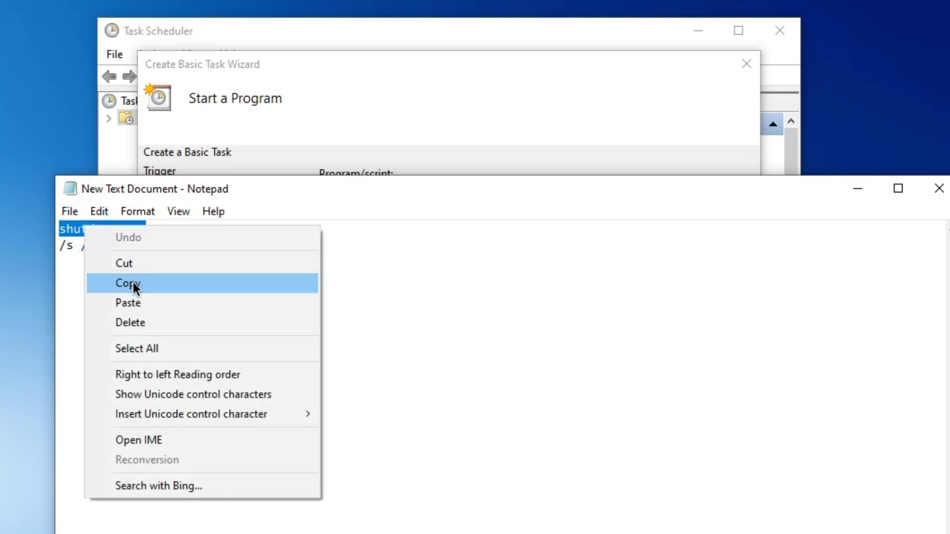
pyautogui.click(133, 283)
pyautogui.click(426, 214)
pyautogui.rightClick(416, 203)
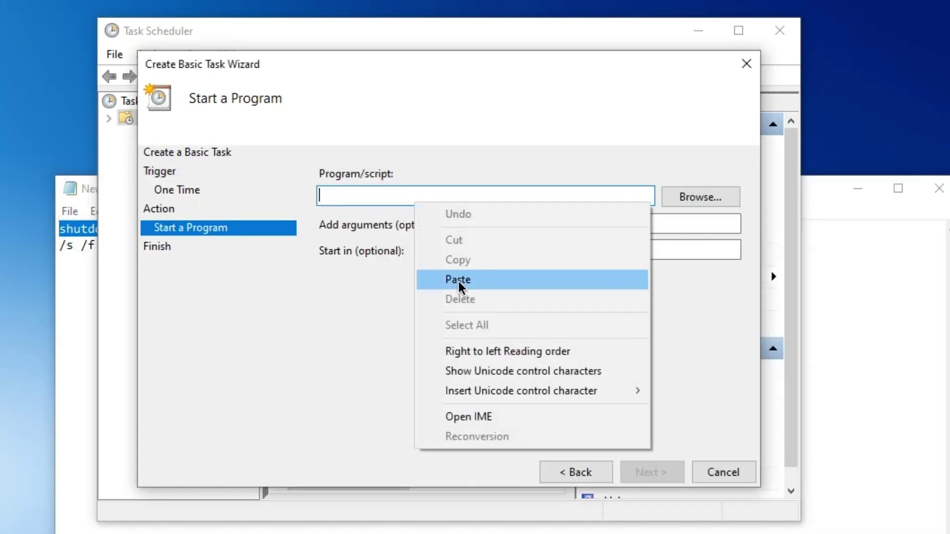
pyautogui.click(460, 280)
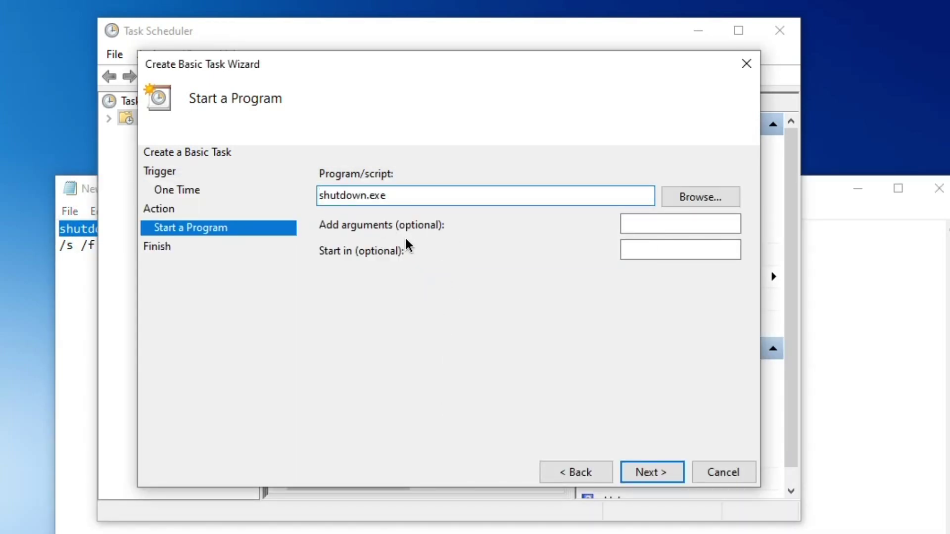
# Add the arguments "/s /f /t 600" copied from the Notepad document and finish creating the task.
pyautogui.click(695, 226)
pyautogui.click(32, 501)
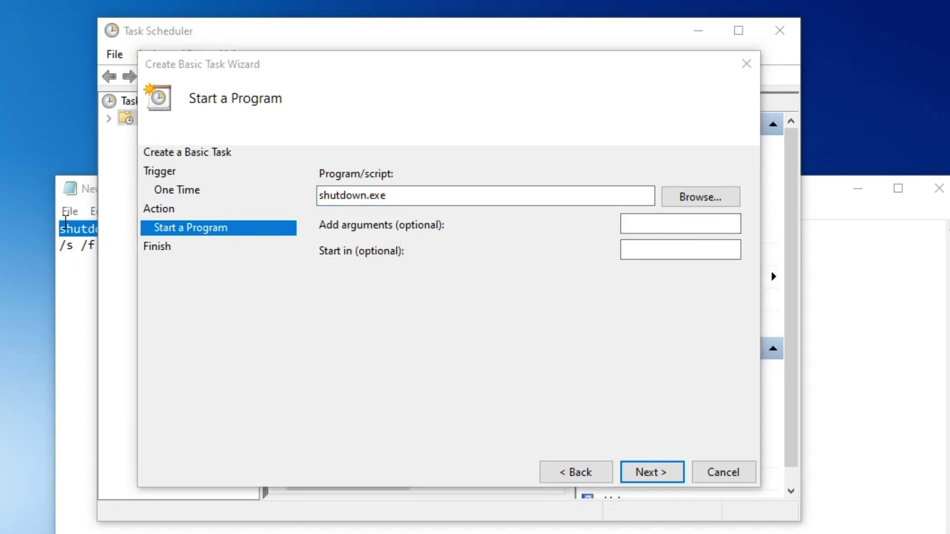
pyautogui.click(74, 247)
pyautogui.moveTo(175, 253); pyautogui.dragTo(35, 247)
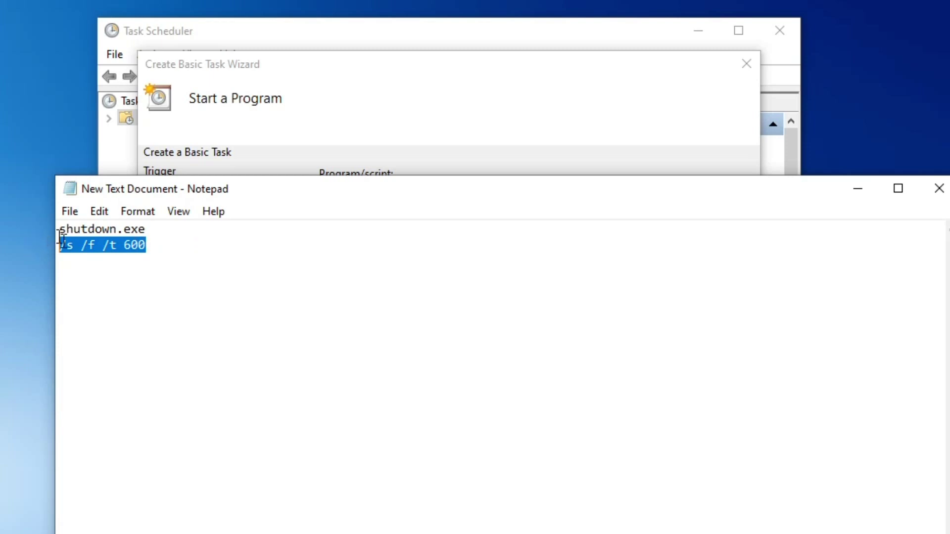
pyautogui.rightClick(80, 248)
pyautogui.click(125, 306)
pyautogui.click(515, 97)
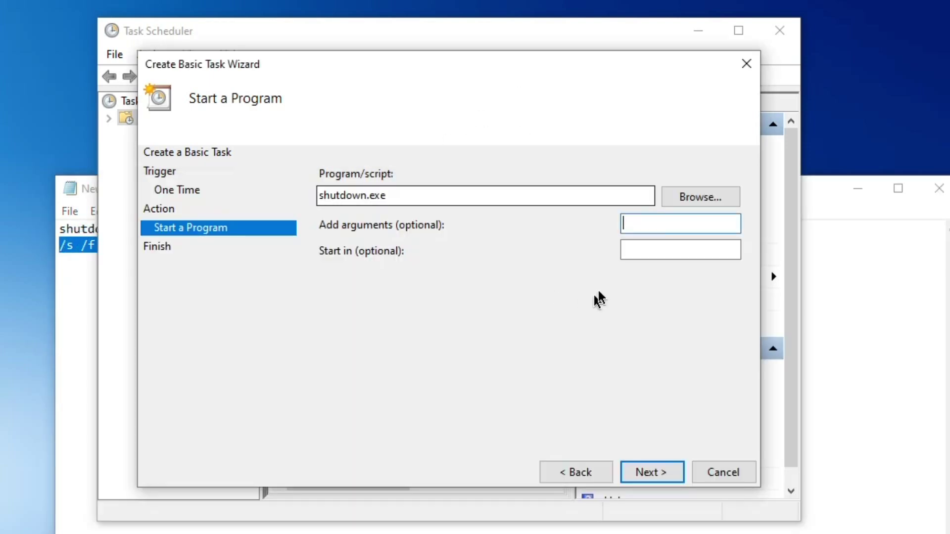
pyautogui.rightClick(642, 226)
pyautogui.click(687, 305)
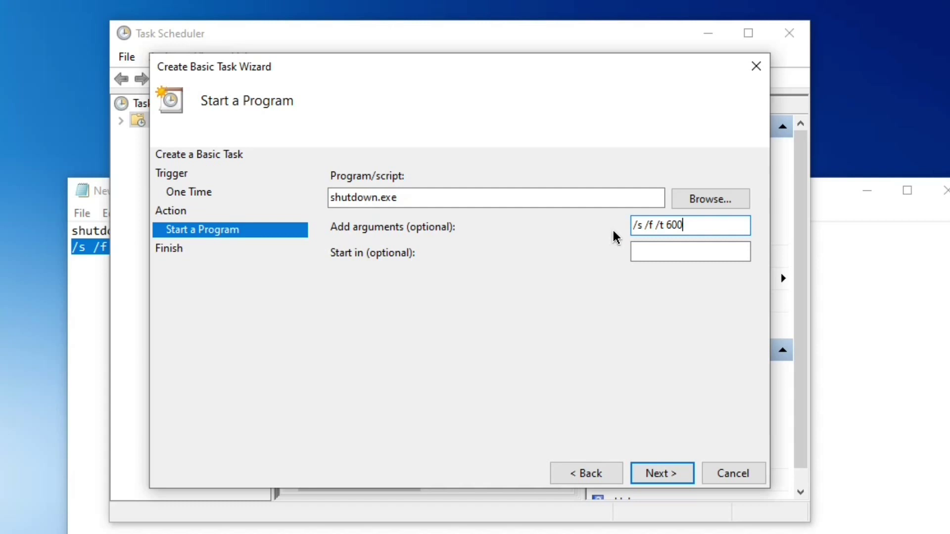
pyautogui.click(663, 474)
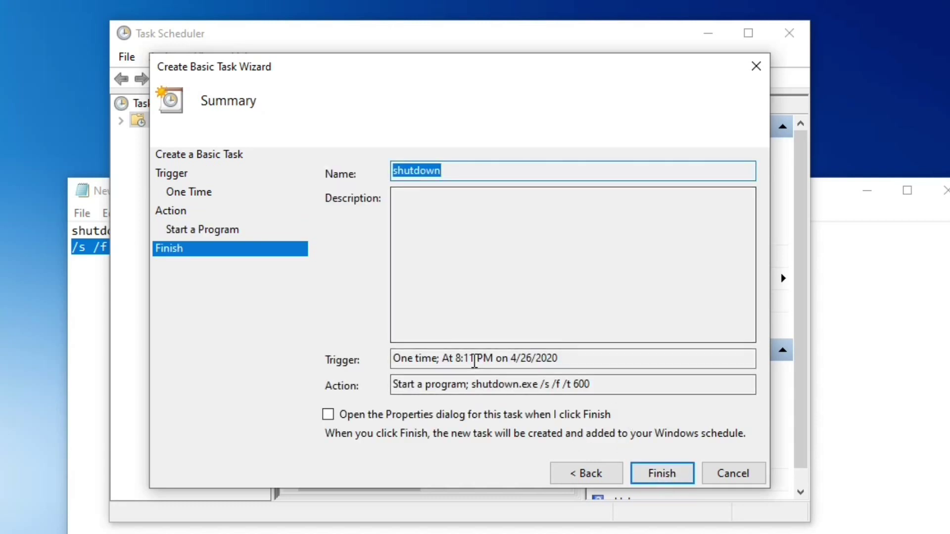
pyautogui.click(669, 474)
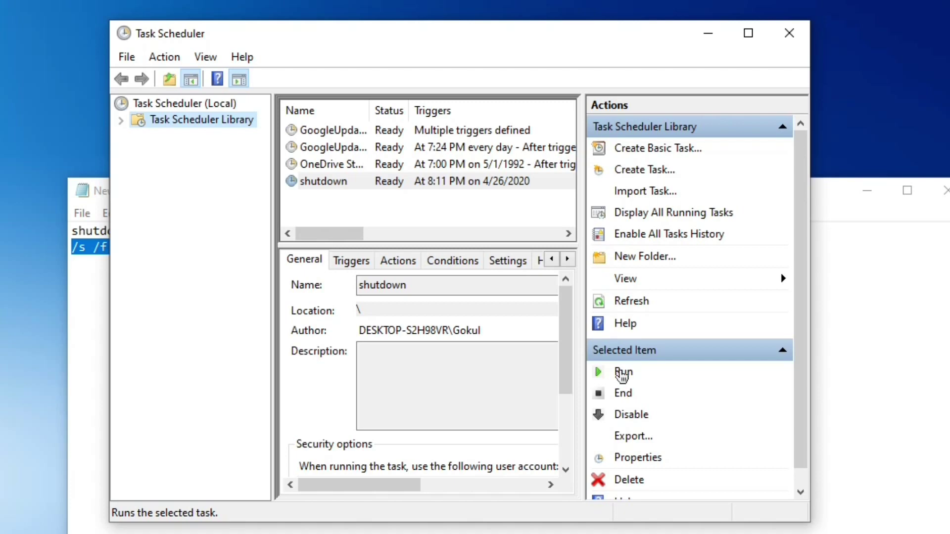
# Run the shutdown task immediately, dismiss the sign-out notice, and close the Task Scheduler and Notepad windows.
pyautogui.click(621, 375)
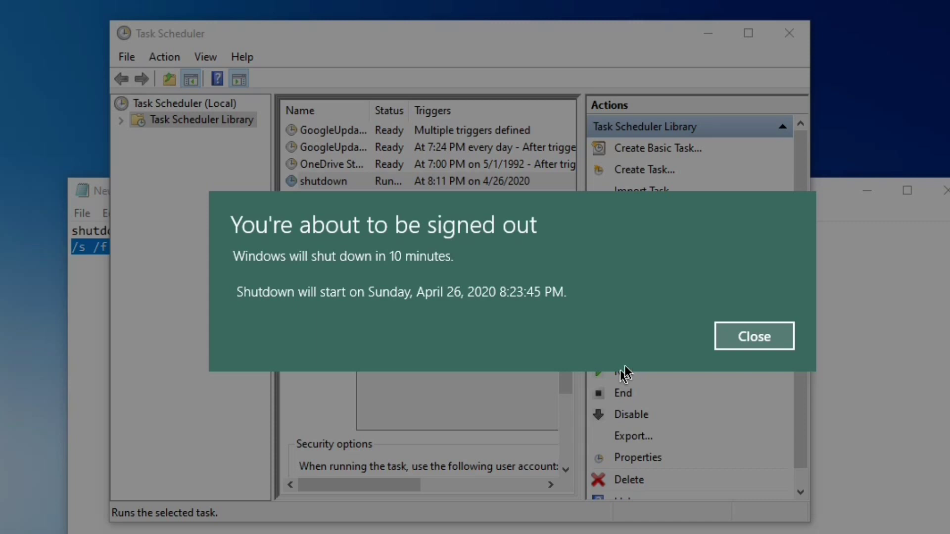
pyautogui.click(775, 332)
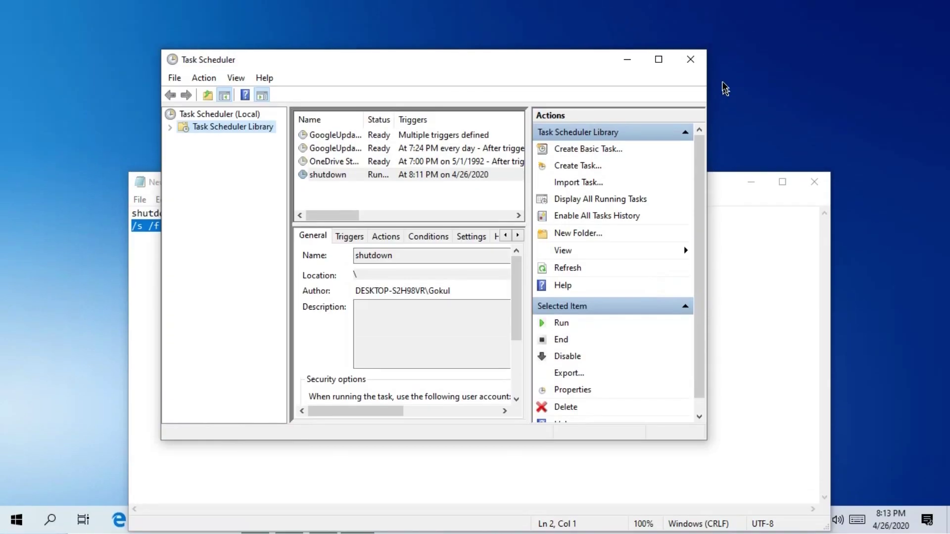
pyautogui.click(697, 60)
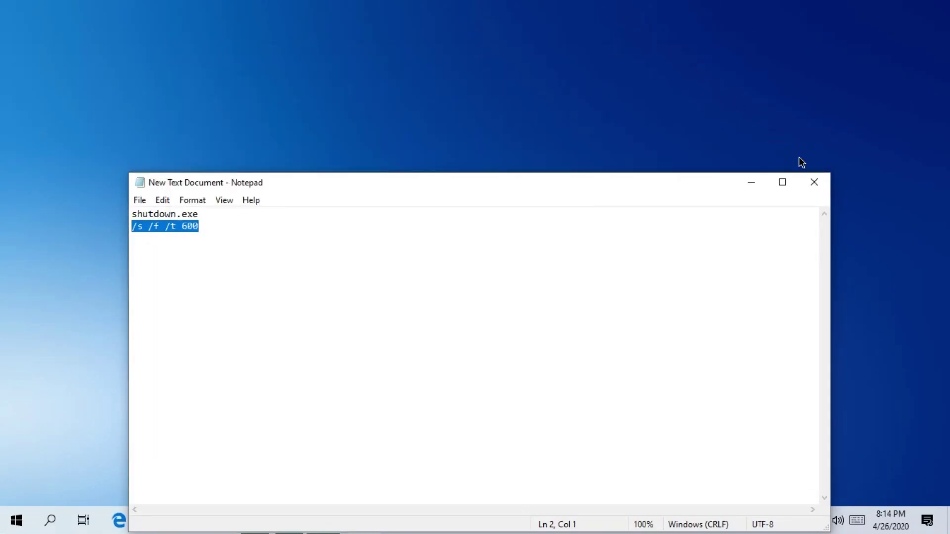
pyautogui.click(825, 184)
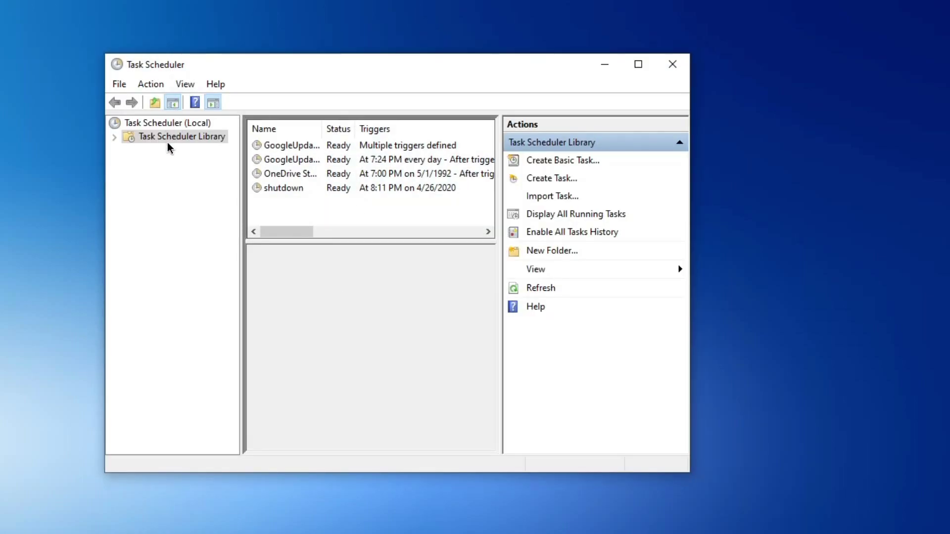
# Disable the shutdown task in the Task Scheduler Library.
pyautogui.click(189, 137)
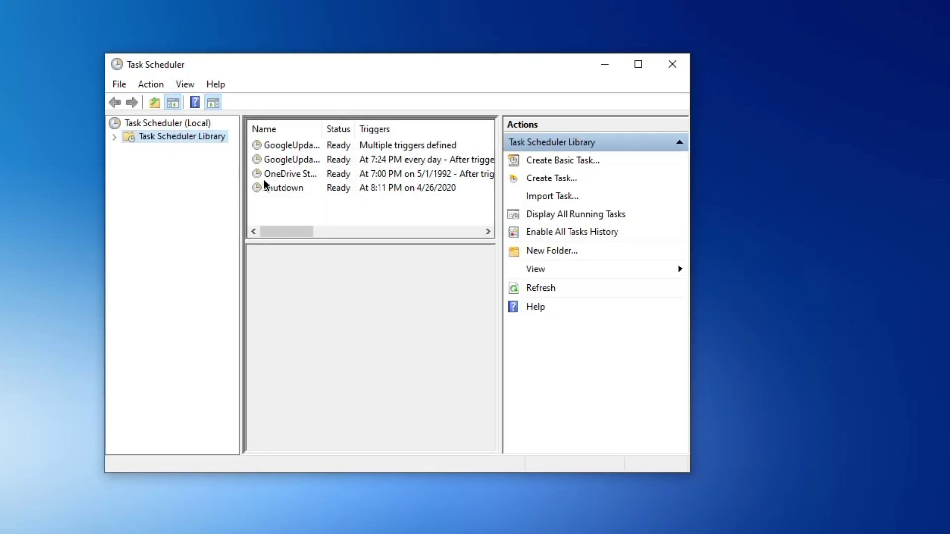
pyautogui.click(289, 189)
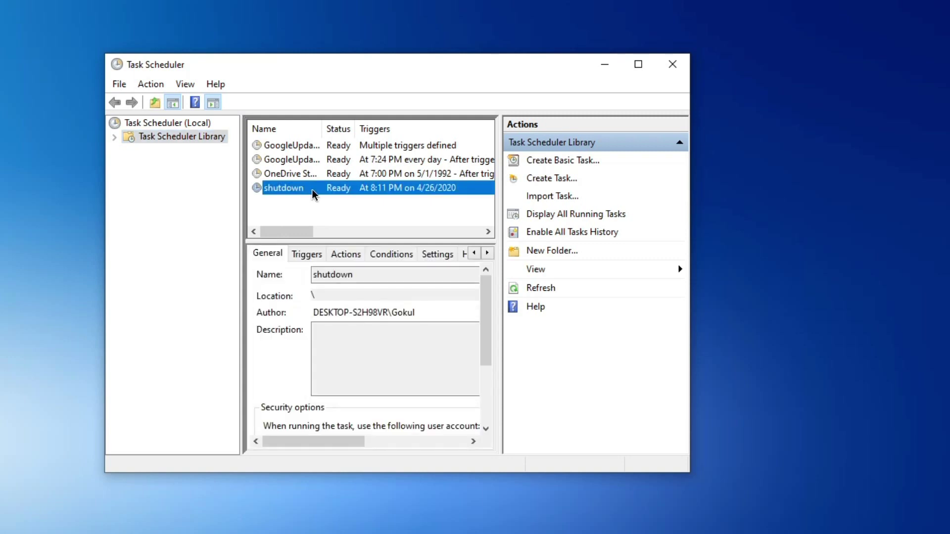
pyautogui.rightClick(312, 190)
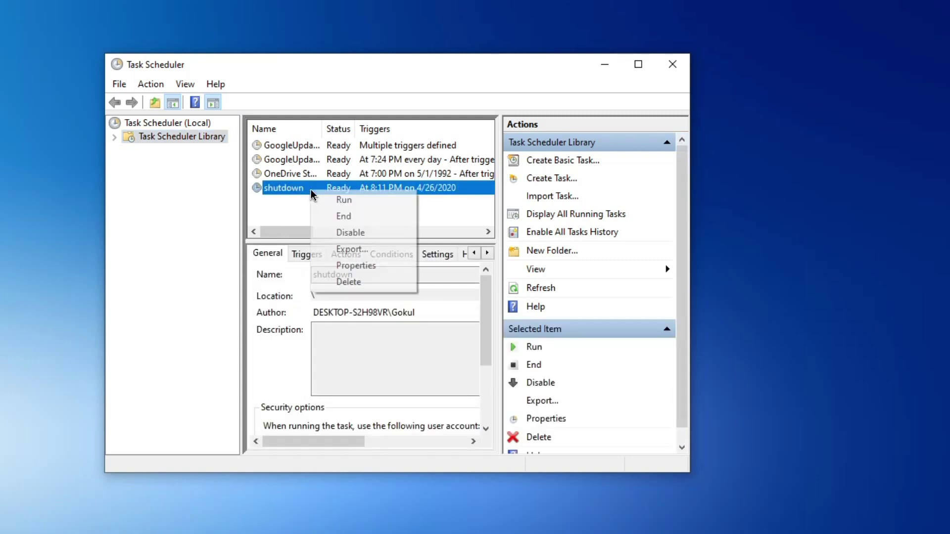
pyautogui.click(360, 236)
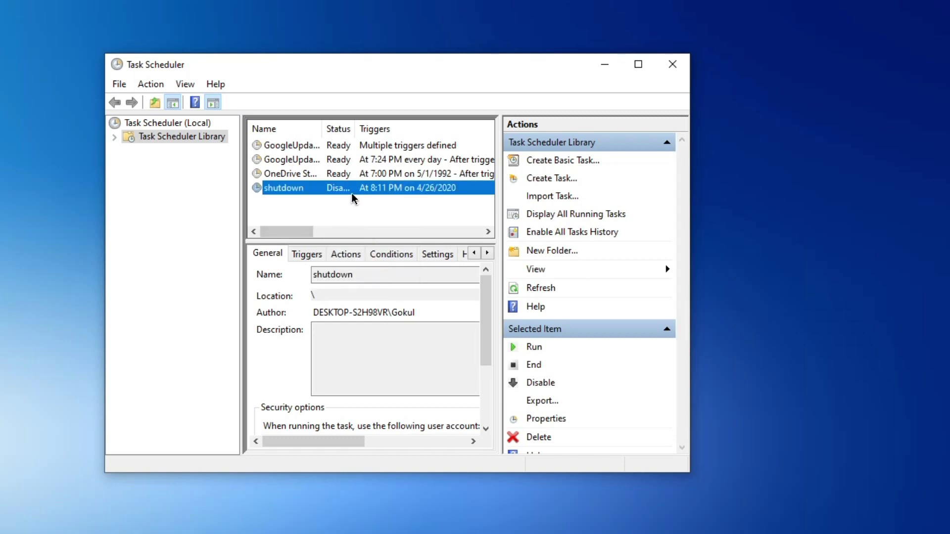
# Delete the shutdown task from the library, confirm the deletion, and close Task Scheduler.
pyautogui.rightClick(351, 193)
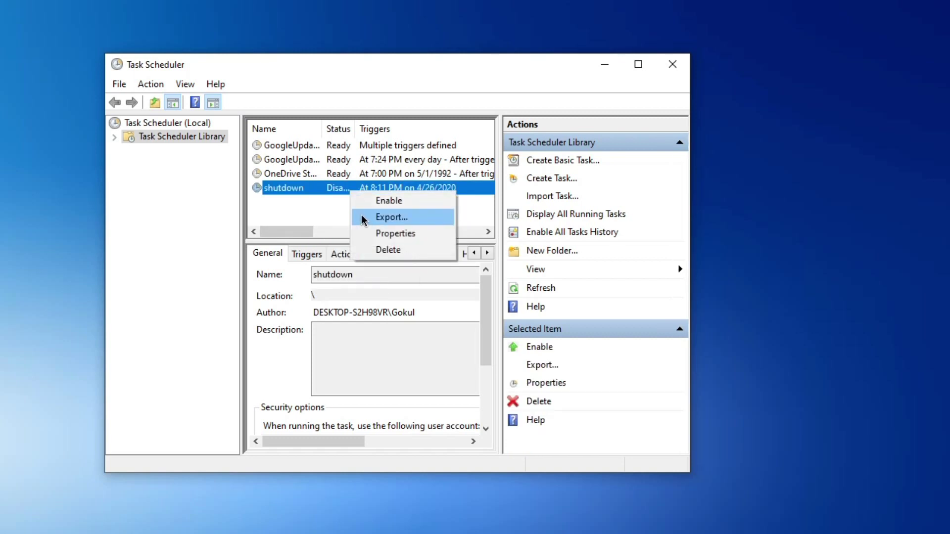
pyautogui.click(383, 249)
pyautogui.click(431, 330)
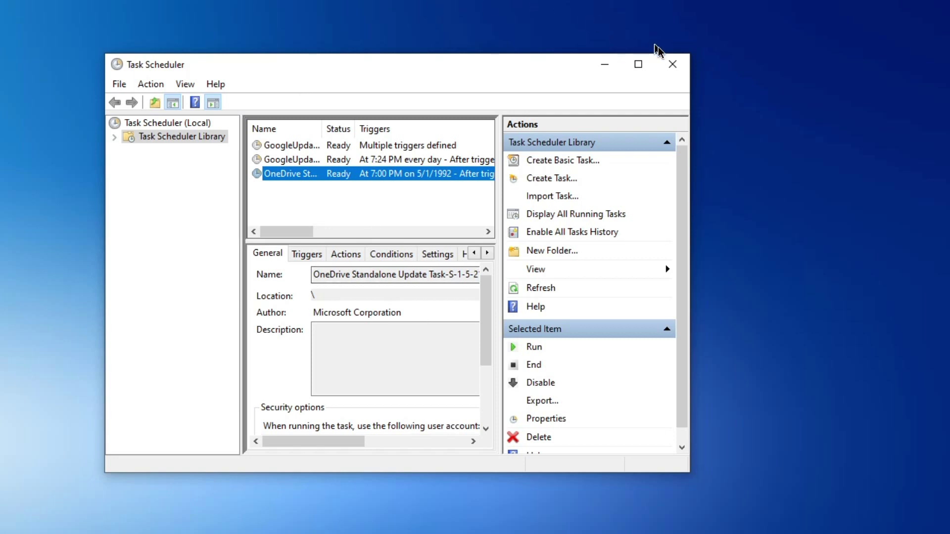
pyautogui.click(672, 62)
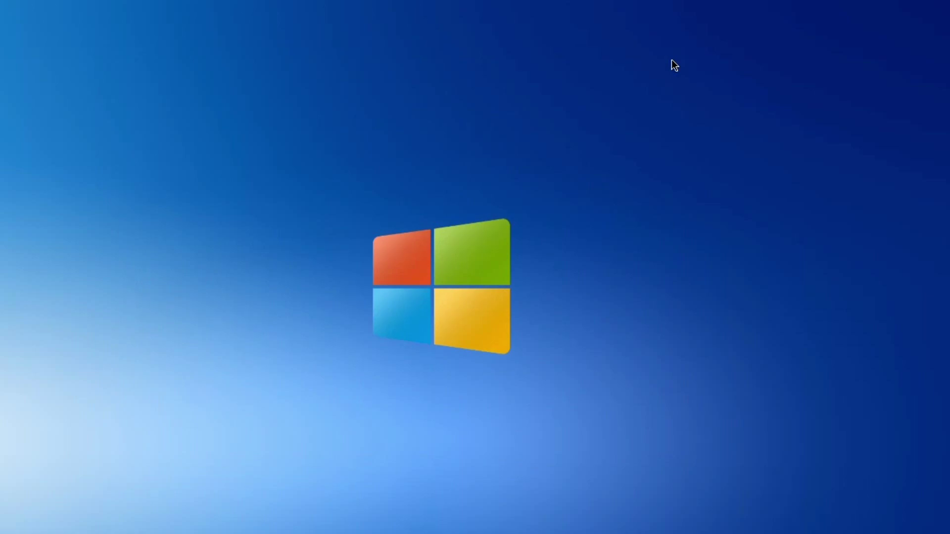